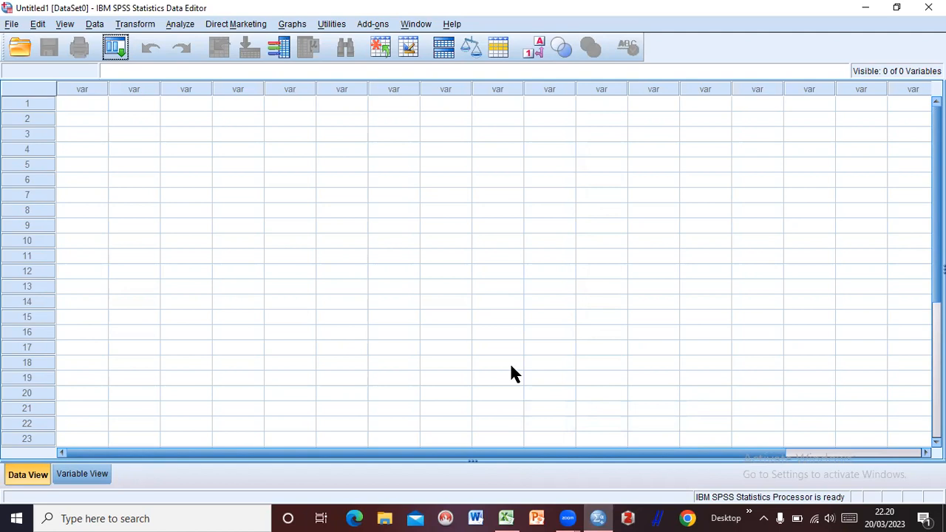
Switch to the Excel workbook and copy the item headers P1 through K4 in row 3 of the KASUS 4 sheet.
left_click(505, 518)
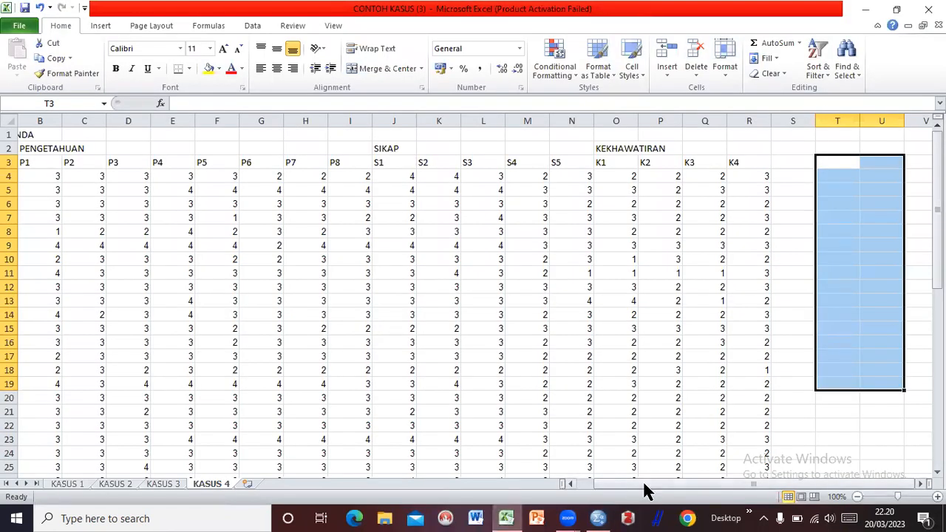
right_click(603, 487)
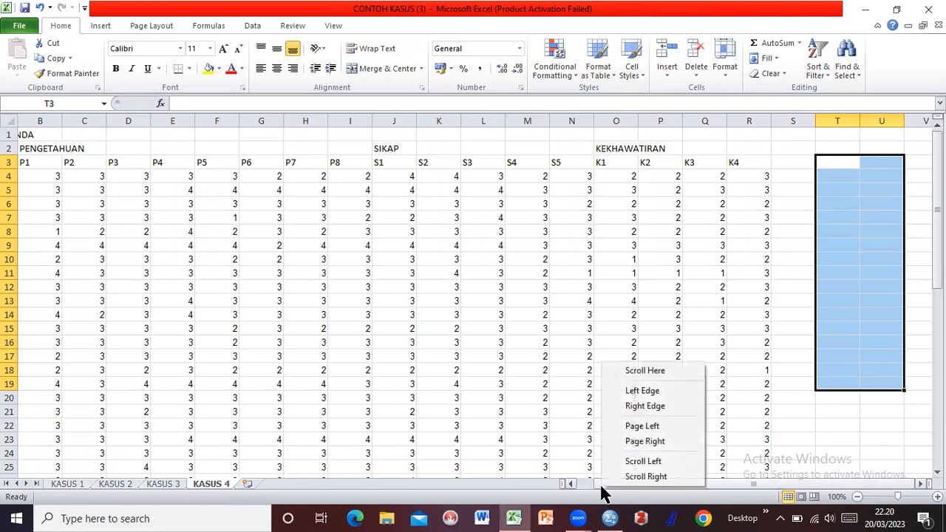
left_click(579, 465)
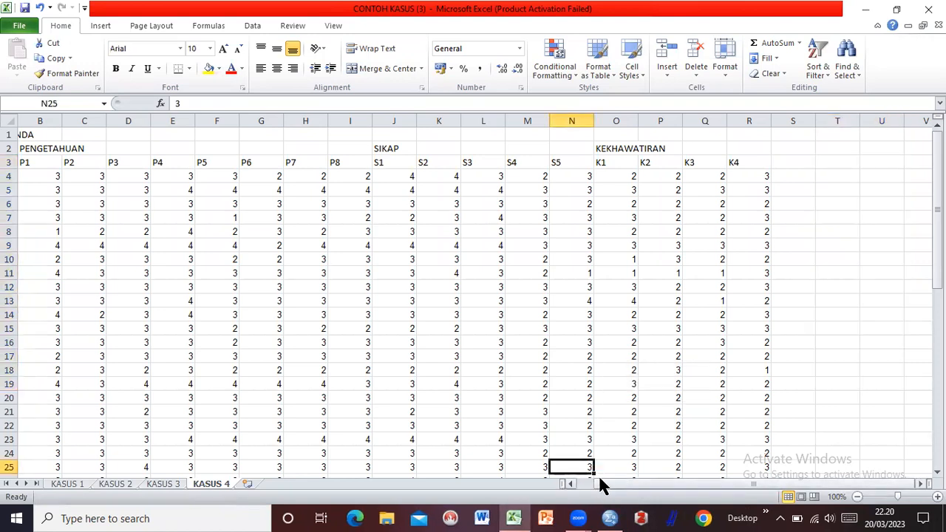
left_click_drag(599, 478, 581, 478)
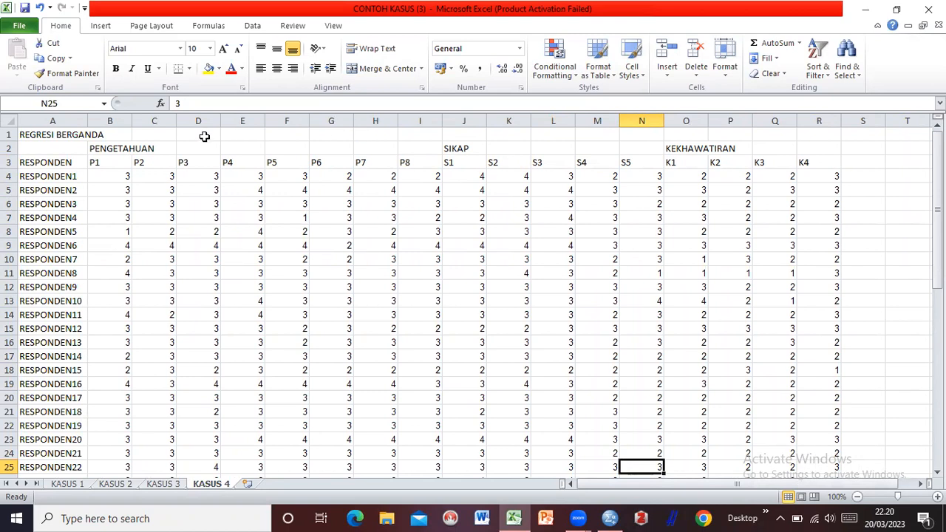
left_click(114, 163)
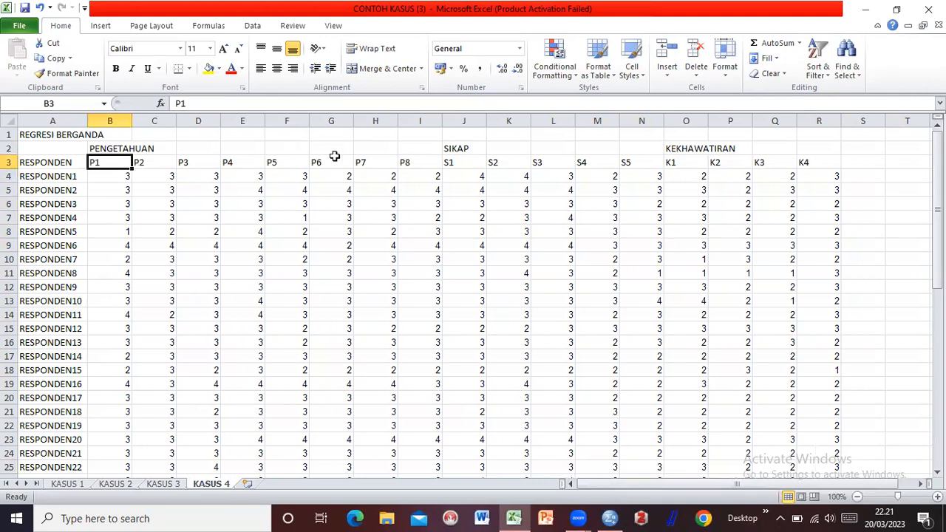
key("Down")
key("Right")
key("Up")
key("Left")
key("shift+Right")
key("shift+Right")
key("shift+Right")
key("shift+Right")
key("shift+Right")
key("shift+Right")
key("shift+Right")
key("shift+Right")
key("shift+Right")
key("shift+Right")
key("shift+Right")
key("shift+Right")
key("shift+Right")
key("shift+Right")
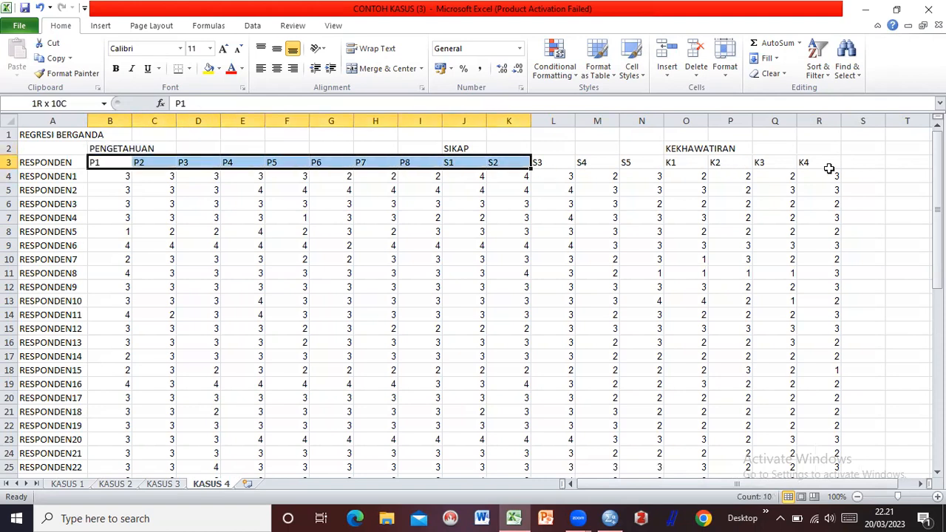
key("shift+Right")
key("shift+Right")
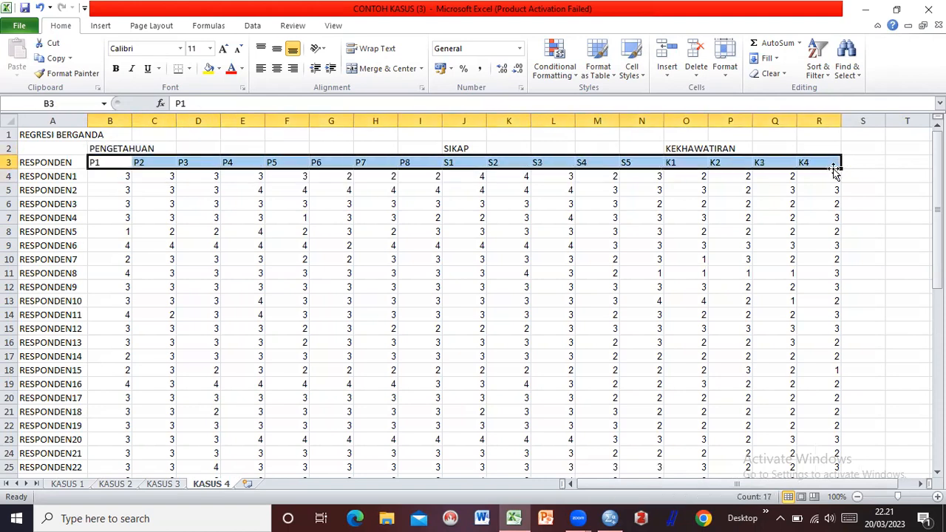
key("ctrl+c")
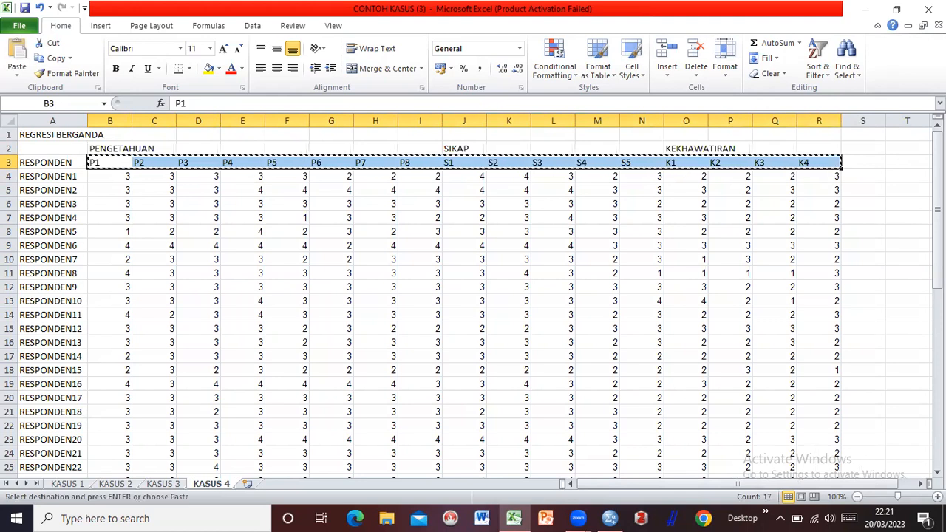
Paste the copied headers transposed into a single column starting at cell T3.
left_click(913, 164)
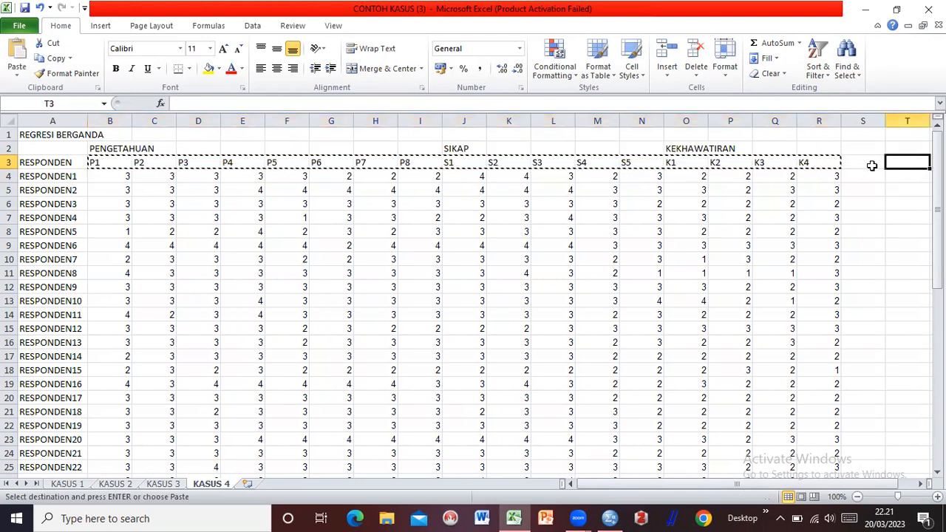
left_click(878, 163)
left_click(900, 164)
left_click_drag(813, 483, 840, 489)
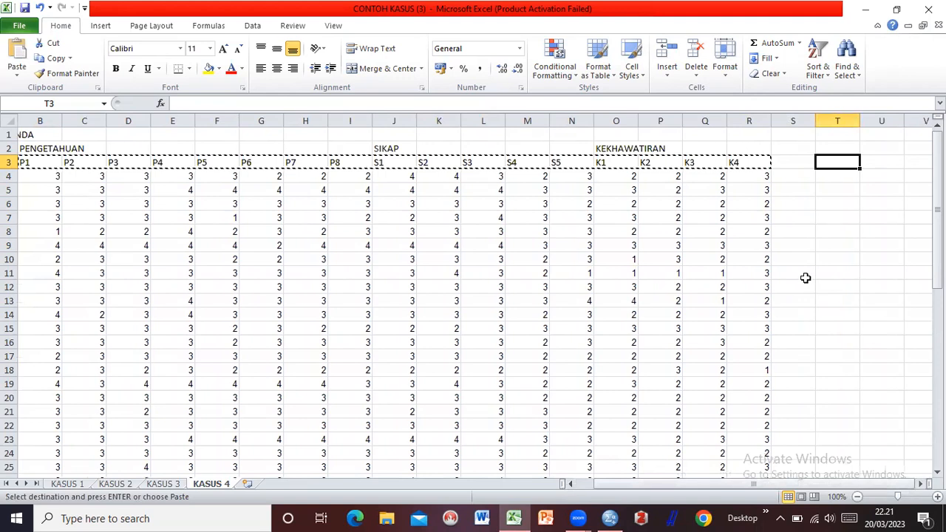
right_click(825, 163)
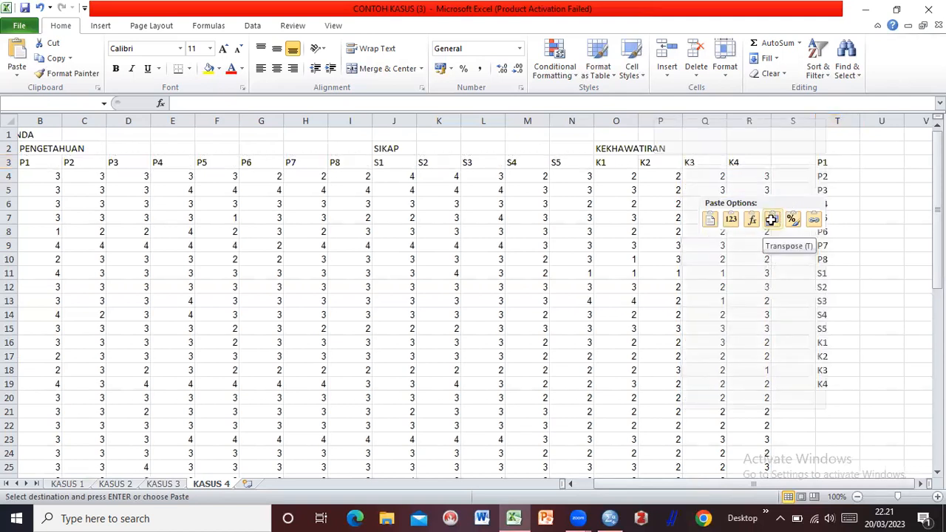
left_click(772, 220)
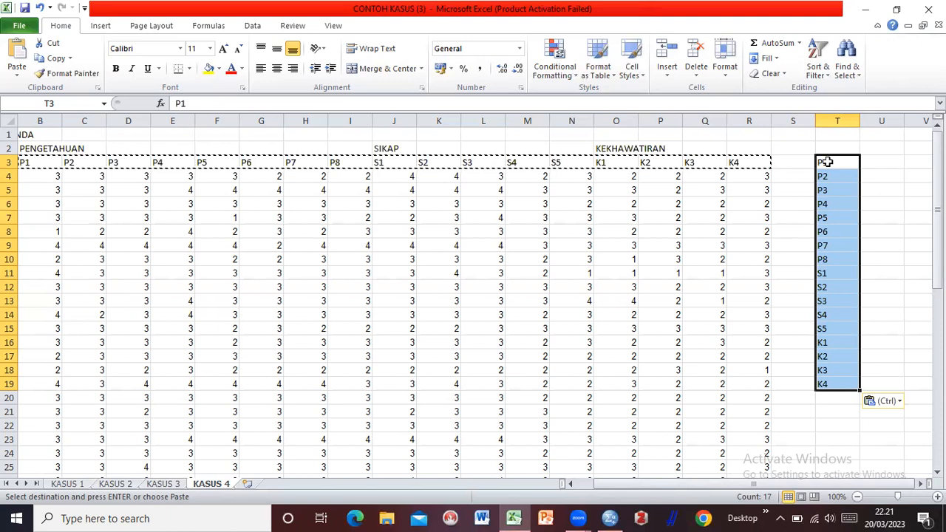
Copy the transposed header column and paste it into the Name column of Variable View in SPSS, starting at row 1.
key("ctrl+c")
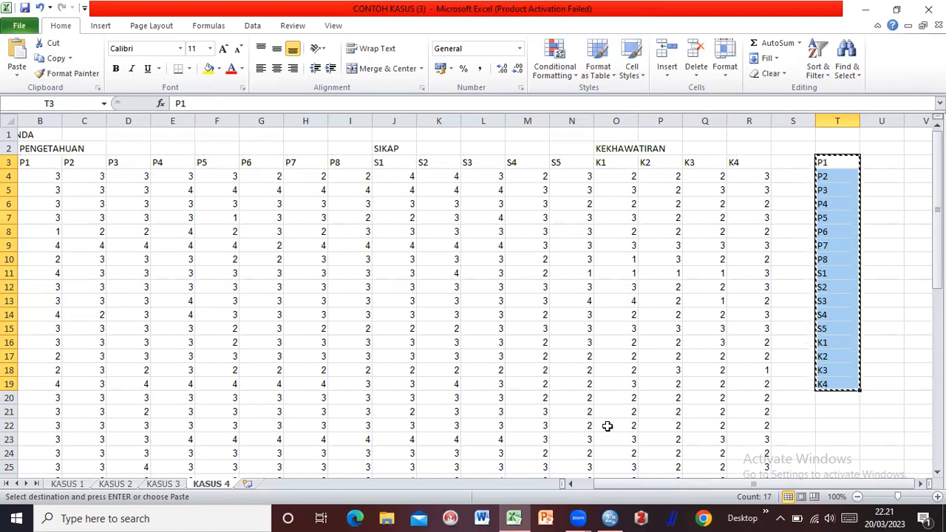
left_click(610, 517)
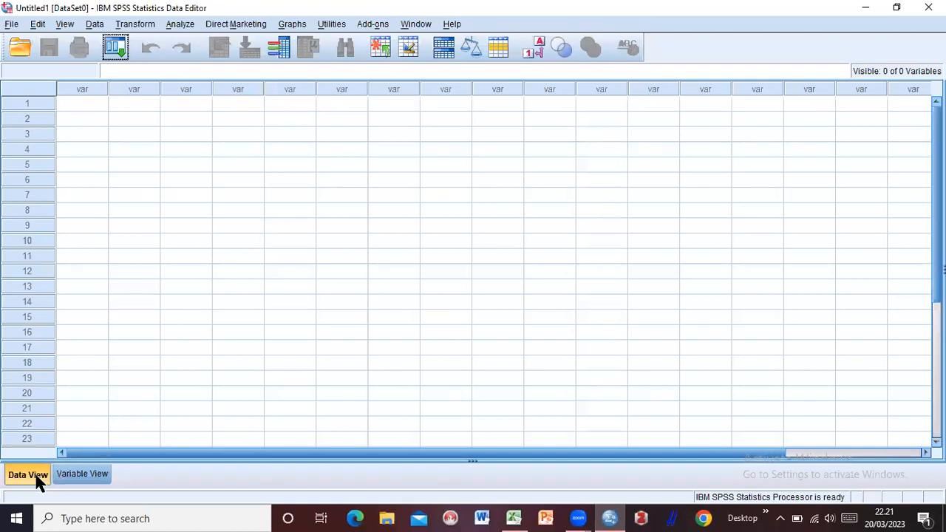
key("ctrl+t")
key("ctrl+t")
key("ctrl+t")
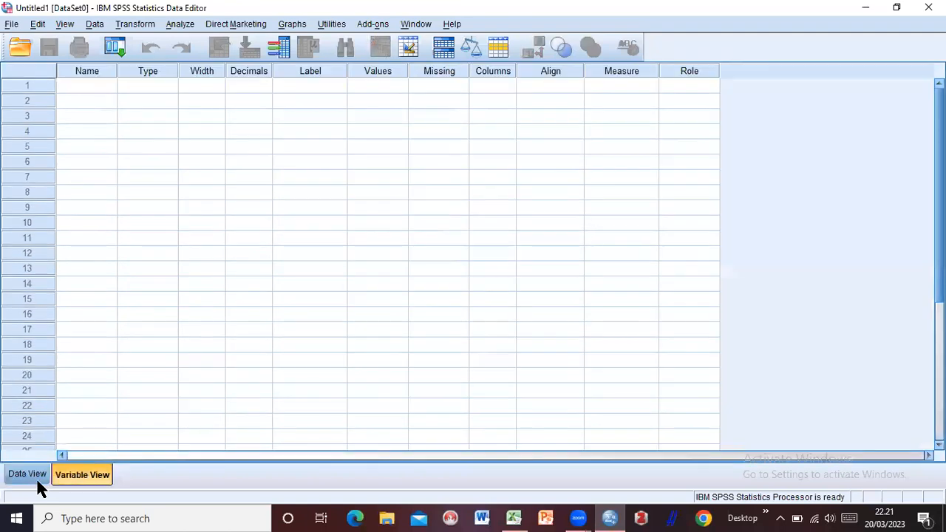
key("ctrl+t")
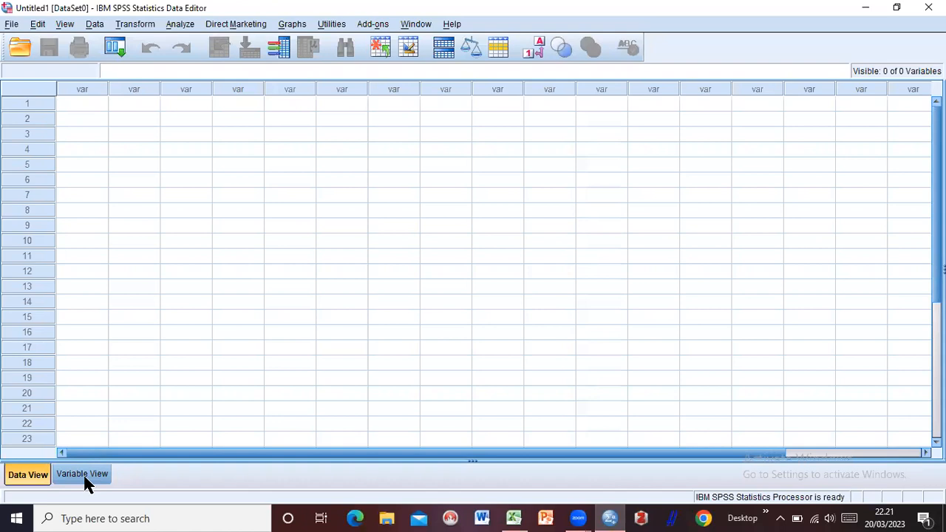
key("ctrl+t")
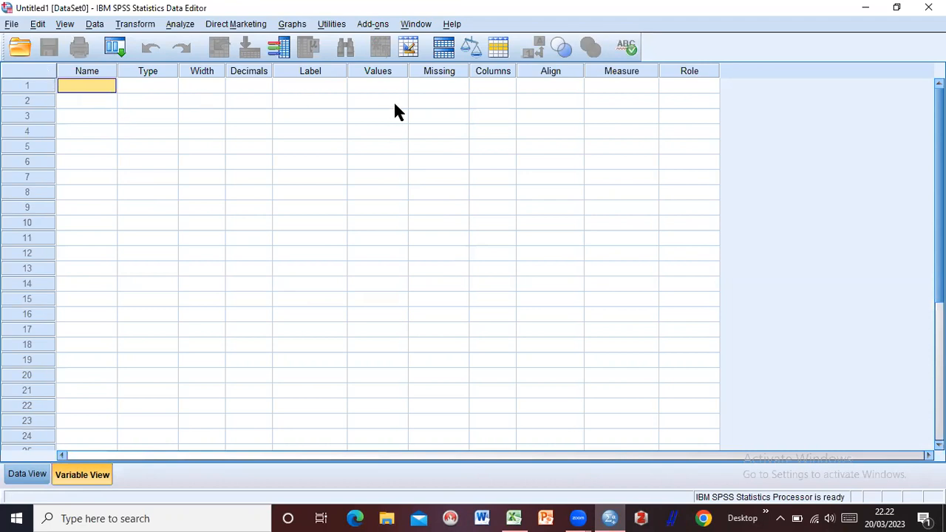
right_click(104, 91)
key("Down")
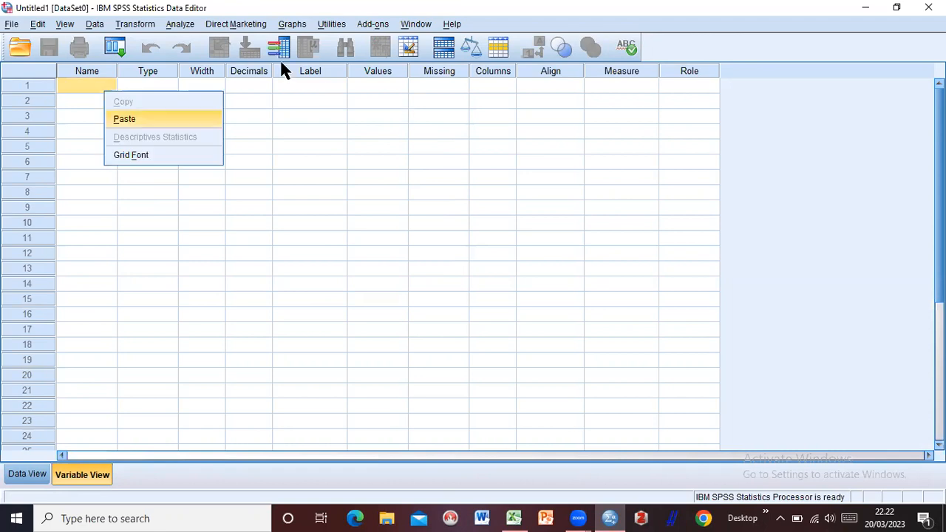
key("Return")
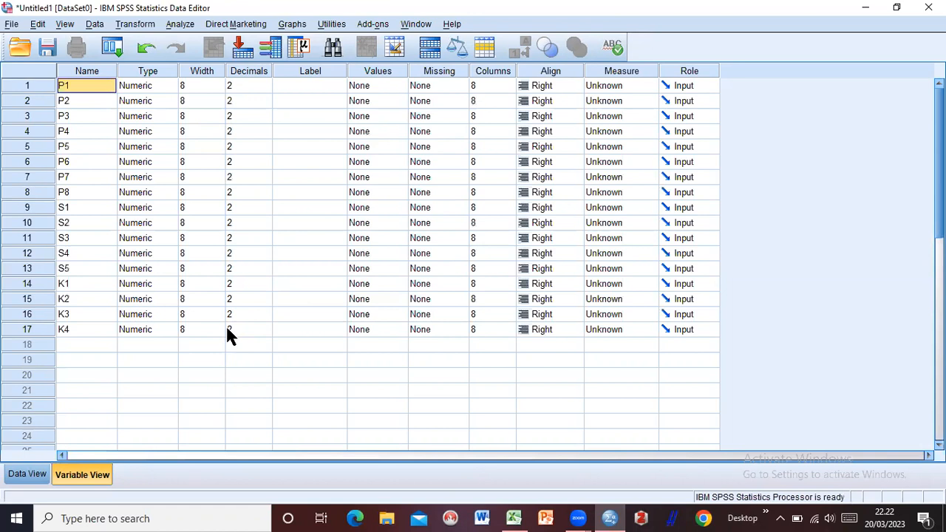
Set the decimals to 0 for the variables P1 through P8.
left_click(267, 88)
left_click(267, 89)
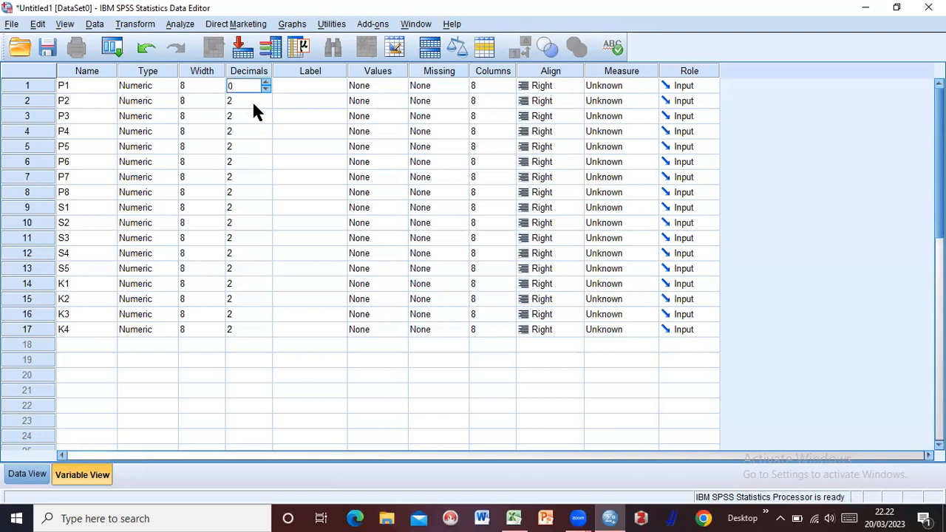
left_click(263, 103)
left_click(265, 104)
left_click(265, 104)
left_click(258, 118)
left_click(266, 119)
left_click(266, 119)
left_click(263, 132)
left_click(266, 135)
left_click(266, 135)
left_click(263, 144)
left_click(266, 150)
left_click(266, 149)
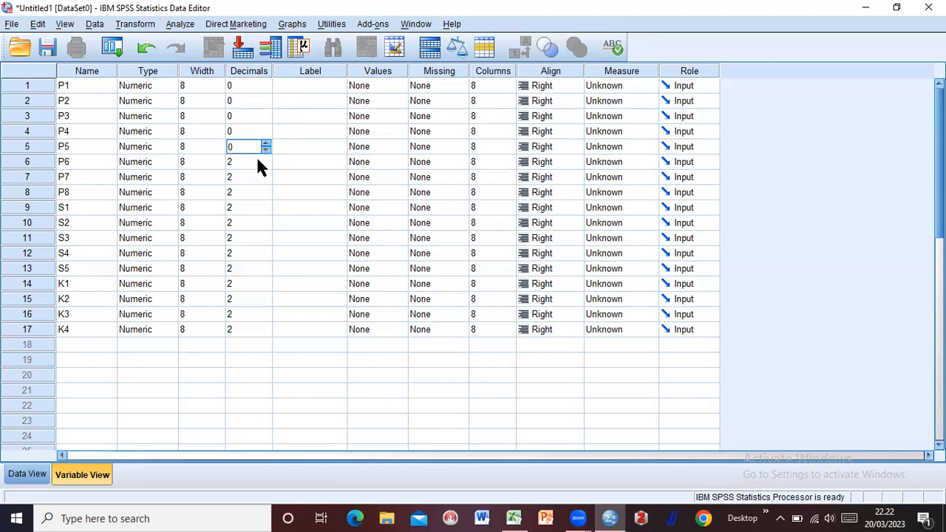
left_click(258, 162)
left_click(264, 164)
left_click(264, 164)
left_click(257, 179)
left_click(265, 180)
left_click(264, 180)
left_click(258, 191)
left_click(266, 195)
left_click(266, 195)
Set the decimals to 0 for the variables S1 through S4.
left_click(257, 208)
left_click(266, 210)
left_click(266, 211)
left_click(258, 222)
left_click(265, 226)
left_click(265, 225)
left_click(265, 241)
left_click(265, 241)
left_click(254, 254)
left_click(266, 256)
left_click(265, 256)
Set the decimals to 0 for the variables S5 and K1 through K4.
left_click(249, 283)
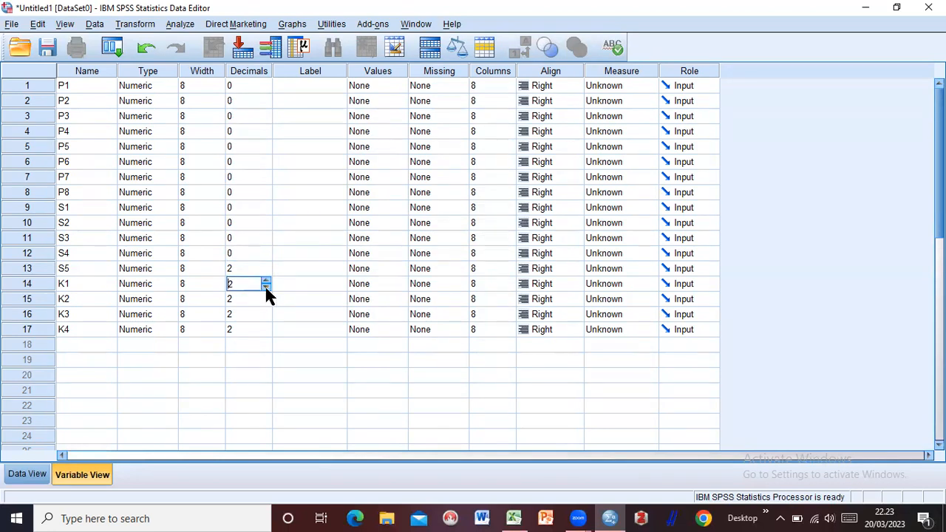
left_click(266, 288)
left_click(265, 288)
left_click(262, 271)
left_click(265, 264)
left_click(264, 268)
left_click(263, 268)
left_click(264, 269)
left_click(255, 295)
left_click(266, 303)
left_click(266, 303)
left_click(266, 315)
left_click(266, 316)
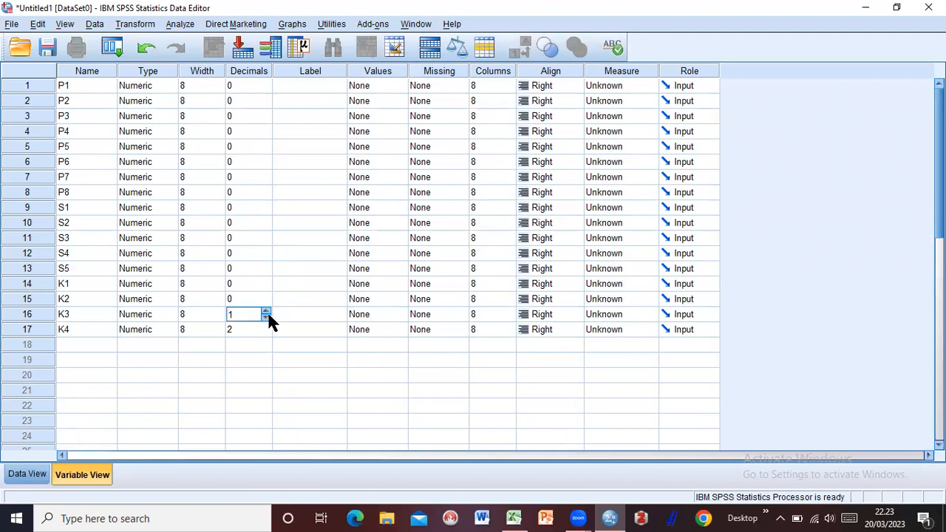
left_click(266, 317)
left_click(260, 330)
double_click(266, 330)
Set the measurement level of variable P1 to Scale.
left_click(616, 86)
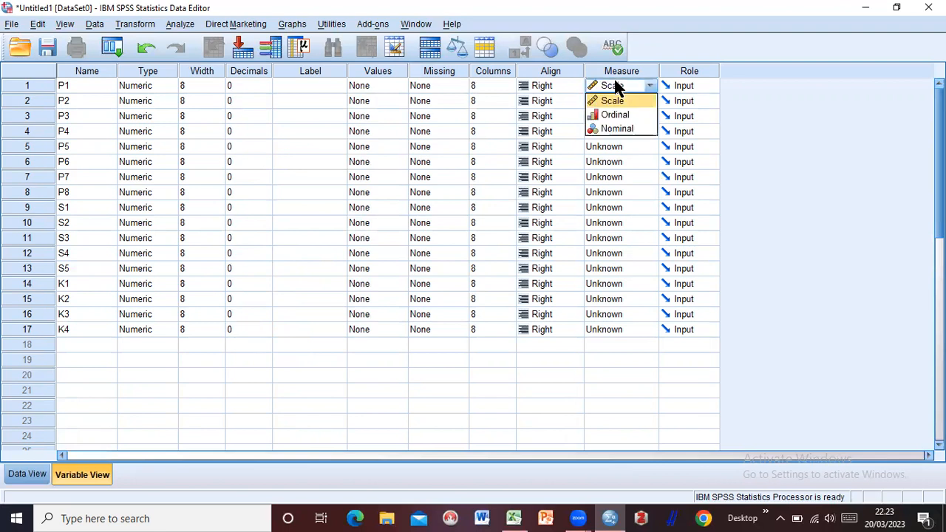
left_click(613, 102)
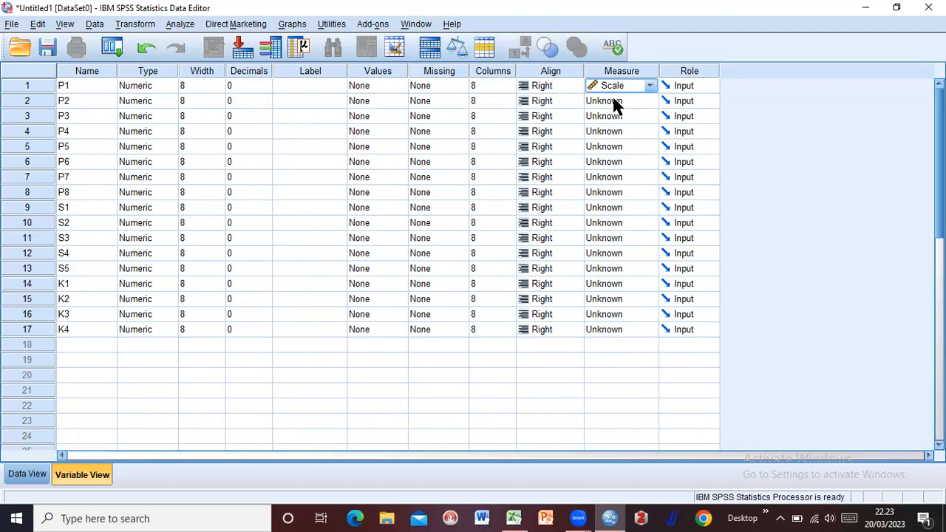
left_click(623, 86)
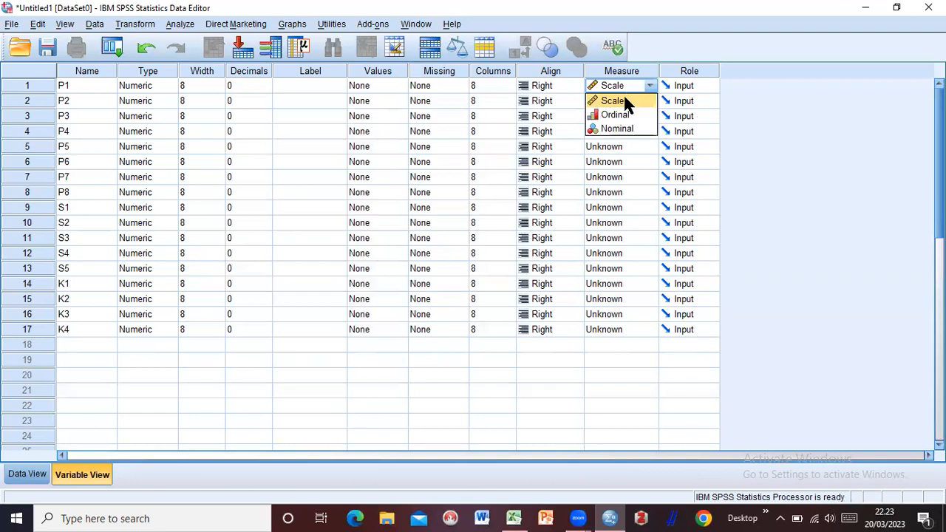
left_click(625, 101)
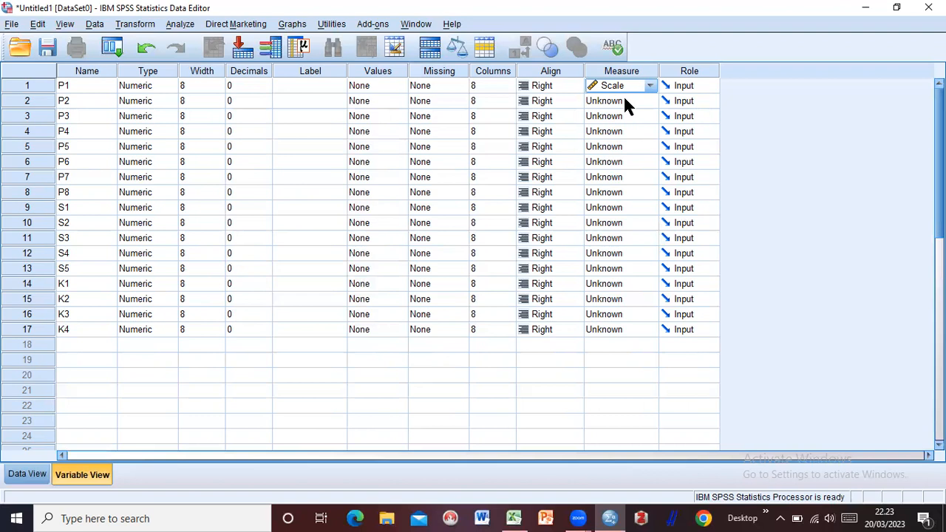
Set the measurement level to Scale for all remaining variables, P2 through K4.
key("Return")
key("s")
key("Return")
key("s")
key("Return")
key("s")
key("Return")
key("s")
key("Return")
key("s")
key("Return")
key("s")
key("Return")
key("s")
key("Return")
key("s")
key("Return")
key("s")
key("Return")
key("s")
key("Return")
key("s")
key("Return")
key("s")
key("Return")
key("s")
key("Return")
key("s")
key("Return")
key("s")
key("Return")
key("s")
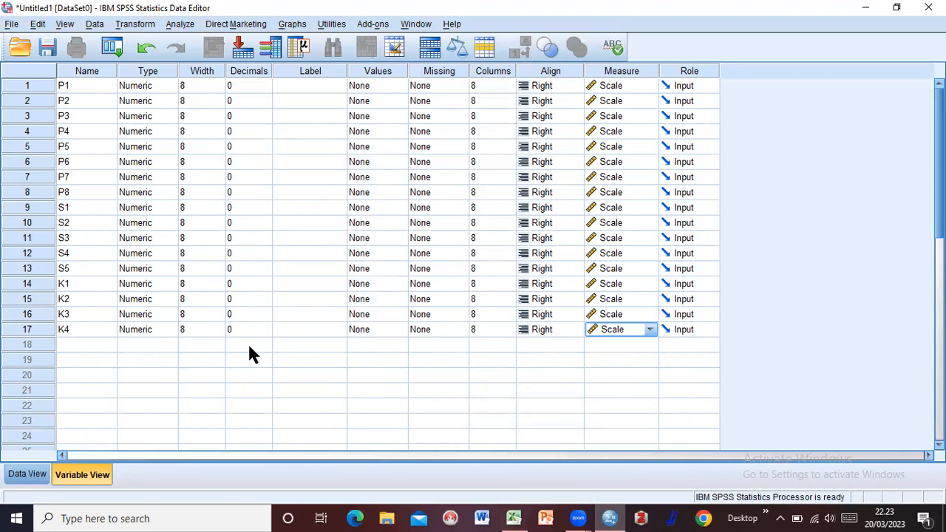
Copy the response values in B4:R53 of the Excel KASUS 4 sheet and paste them into the SPSS data grid from row 1 of P1.
left_click(23, 475)
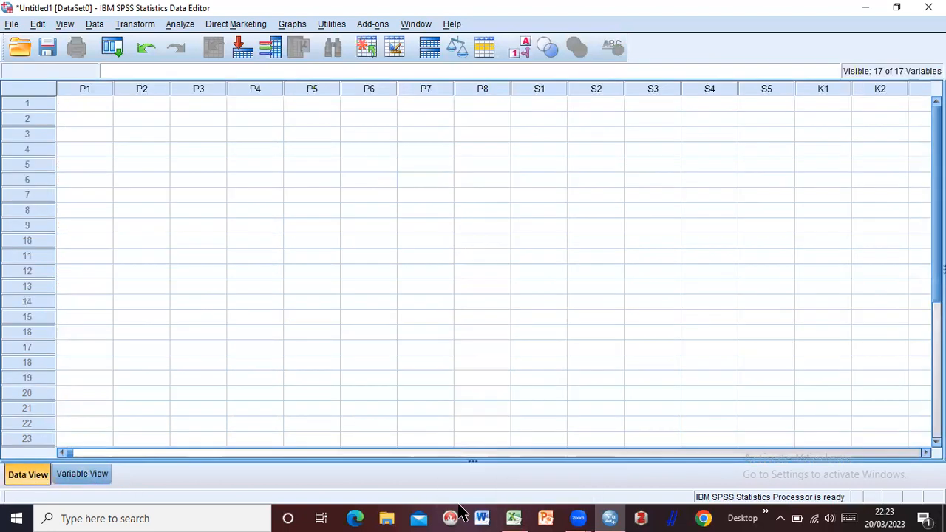
left_click(512, 519)
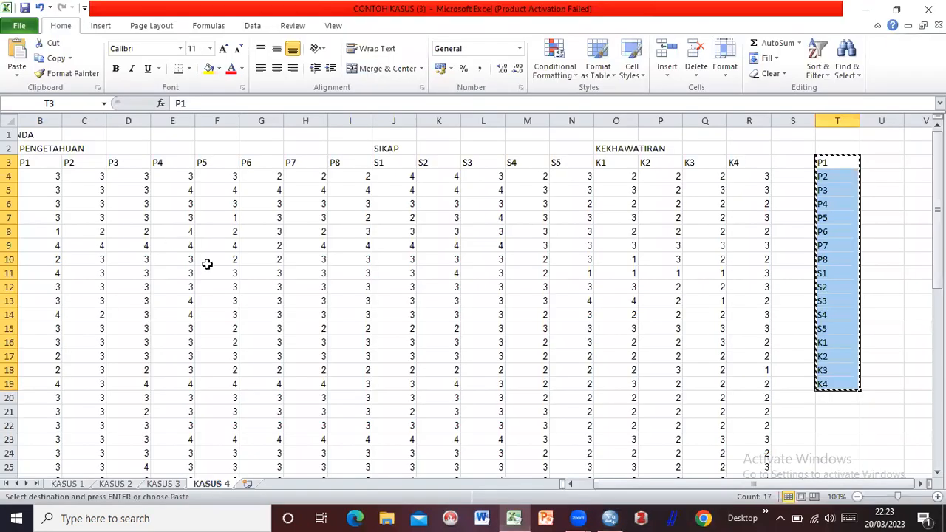
left_click(129, 273)
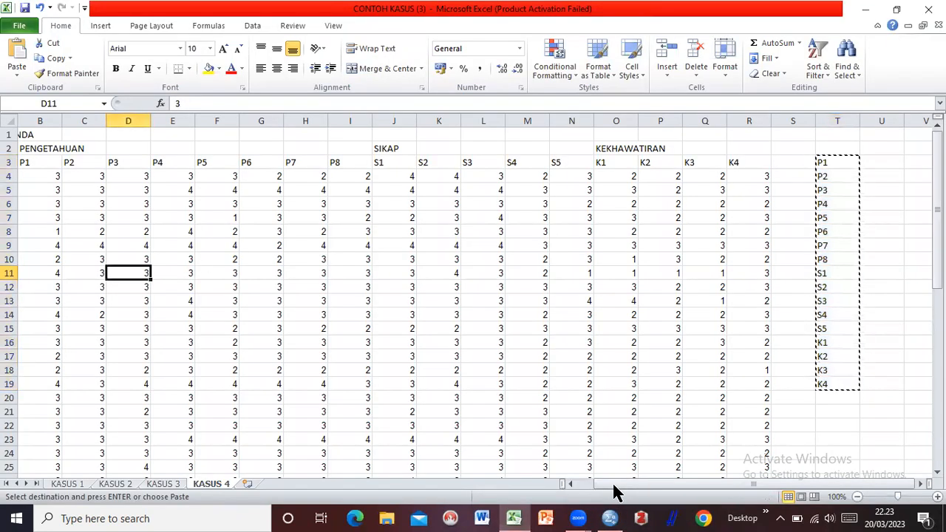
left_click_drag(604, 491, 601, 491)
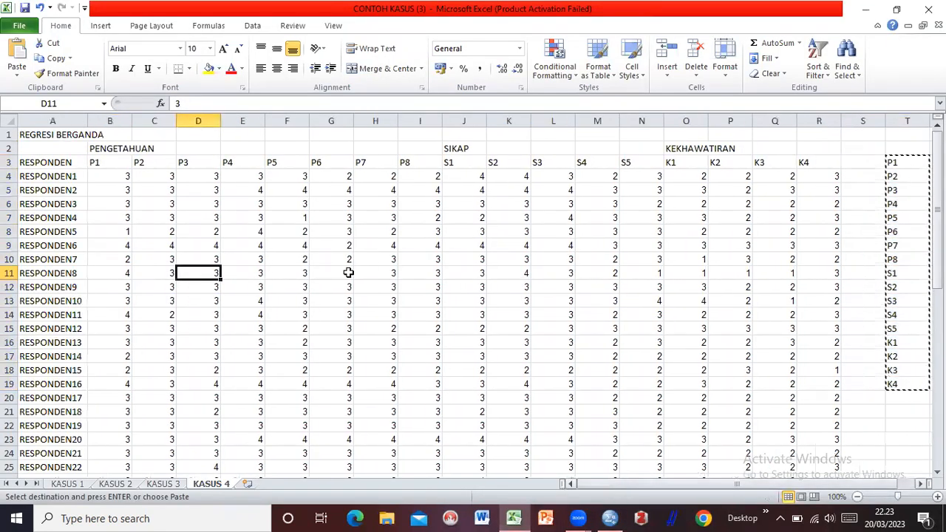
left_click(102, 178)
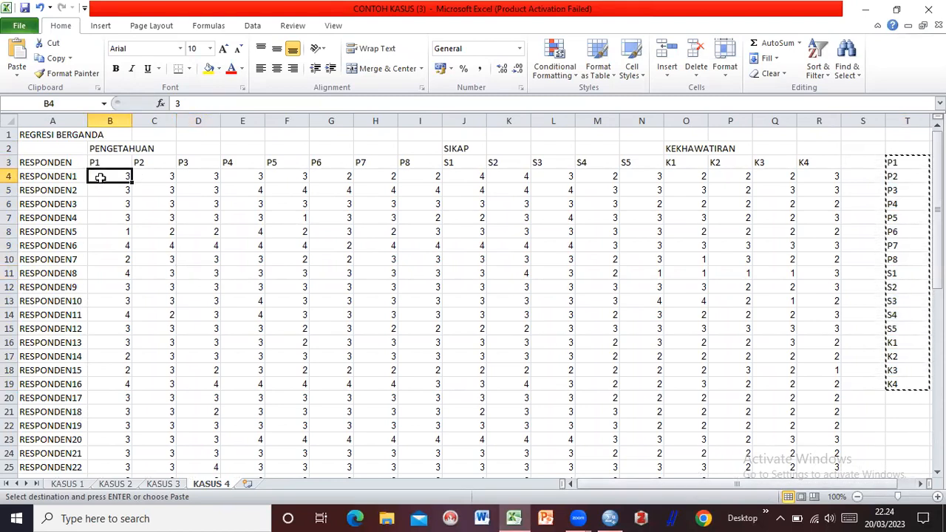
left_click_drag(101, 177, 832, 450)
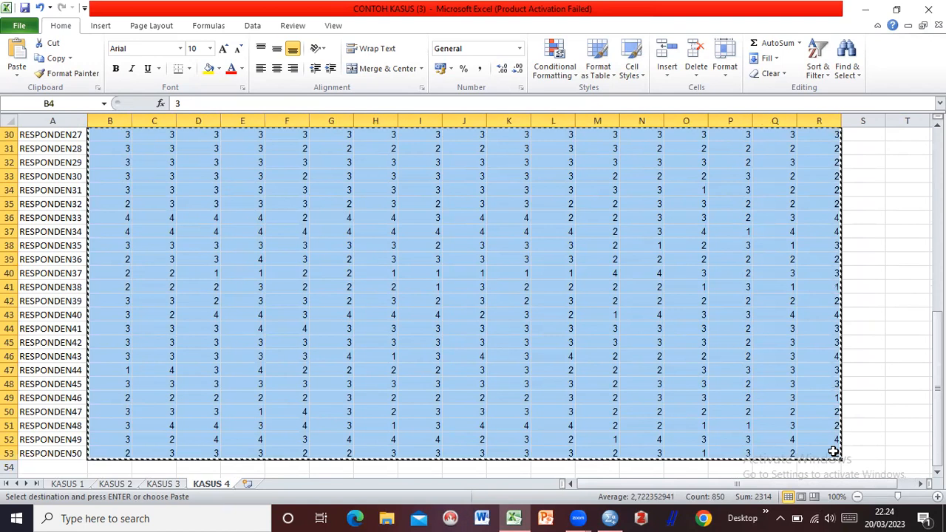
left_click(610, 518)
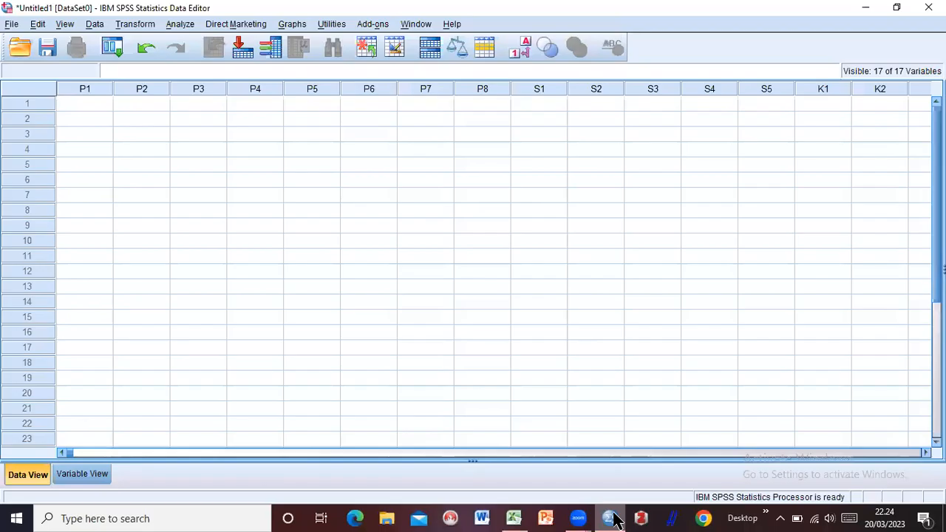
left_click(103, 106)
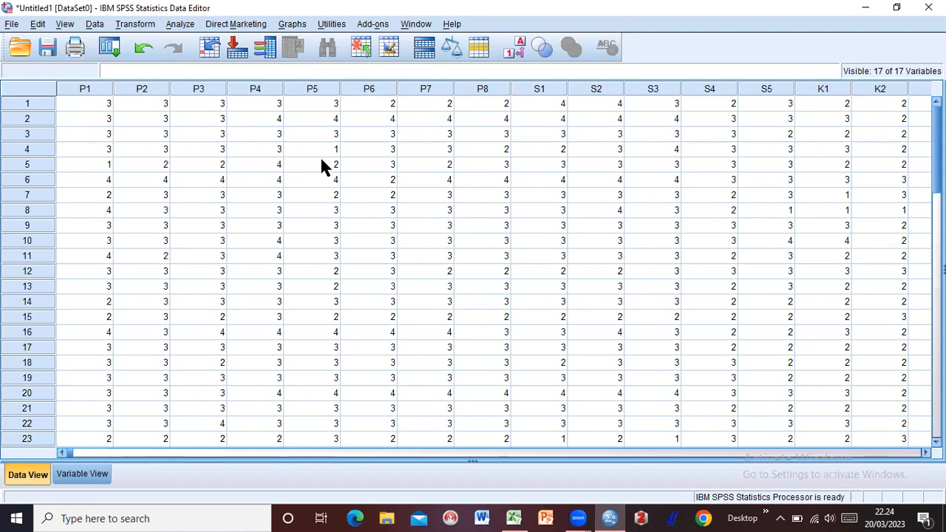
Start a Reliability Analysis and add all variables from P1 through K4 as its items.
left_click(179, 27)
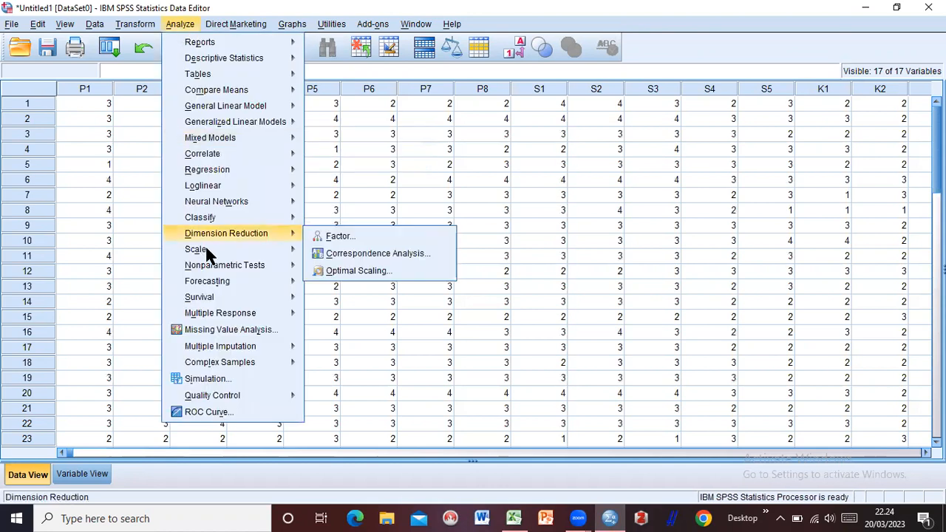
mouse_move(207, 250)
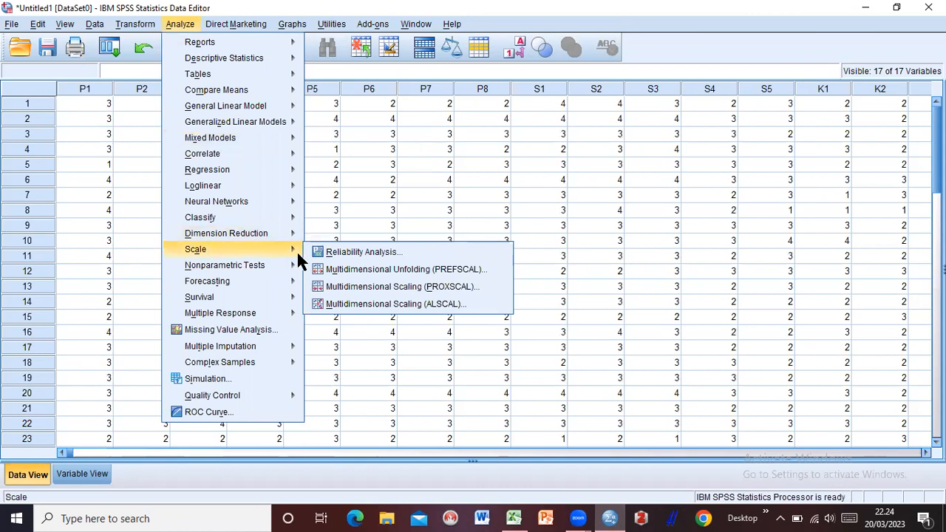
left_click(347, 255)
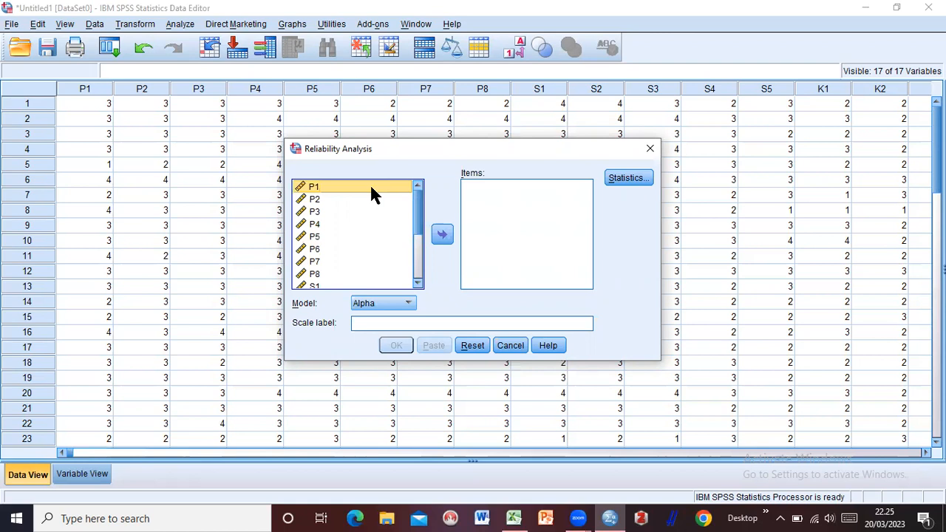
key("shift+Down")
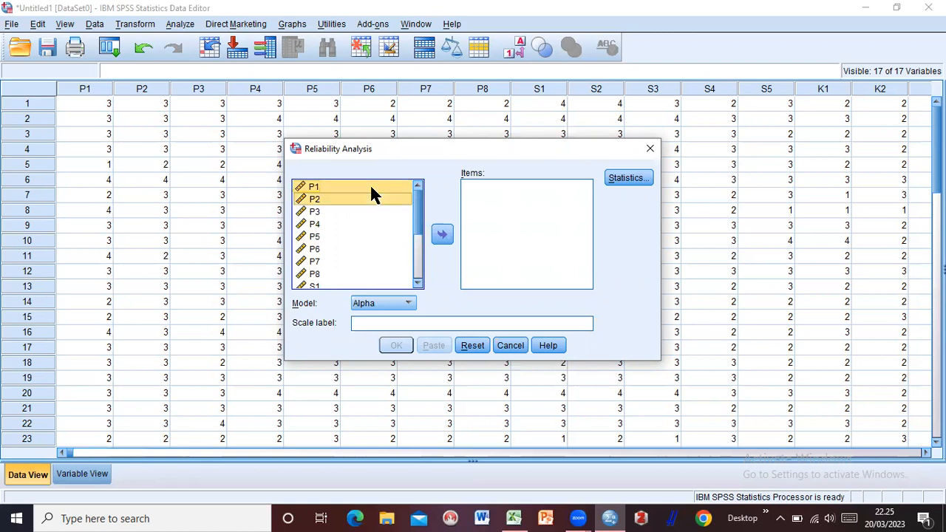
key("shift+Down")
key("shift+Down")
key("shift+Down")
key("shift+Down")
key("shift+Down")
key("shift+Down")
key("shift+Down")
key("shift+Down")
key("shift+Down")
key("shift+Down")
key("shift+Down")
key("shift+Down")
key("shift+Down")
key("shift+Down")
key("shift+Down")
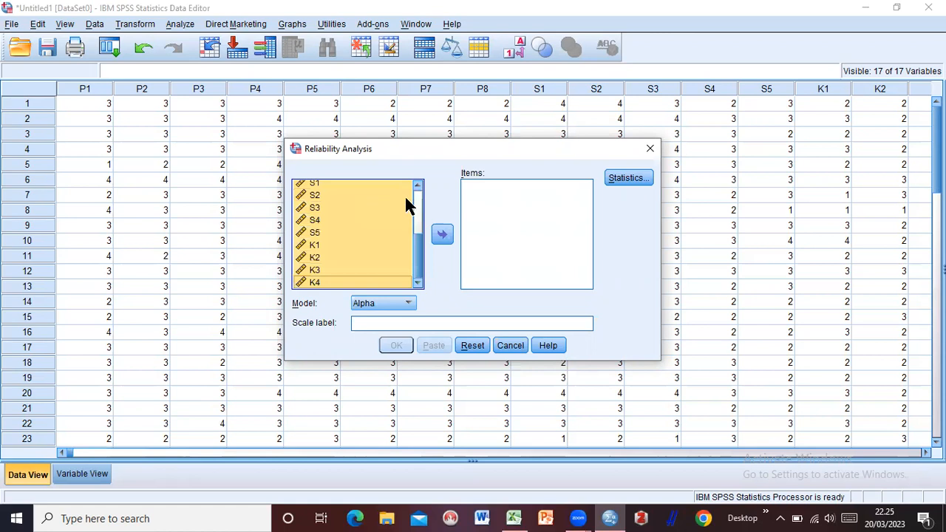
left_click(442, 234)
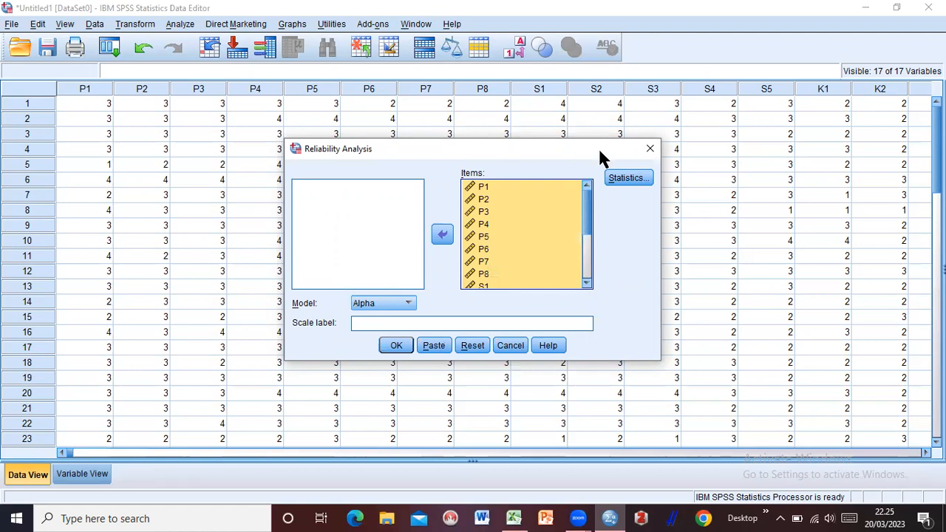
Include the "Scale if item deleted" descriptives and run the reliability analysis with the Alpha model.
left_click(626, 179)
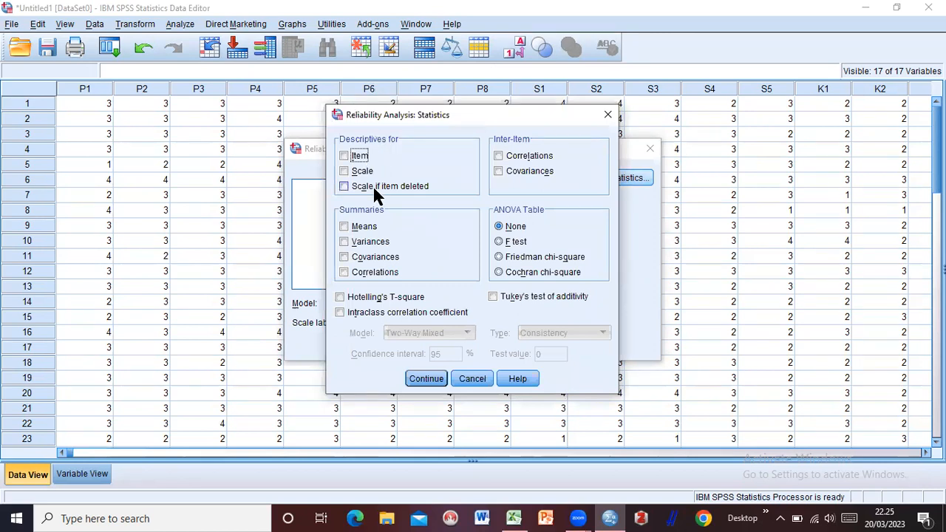
left_click(344, 186)
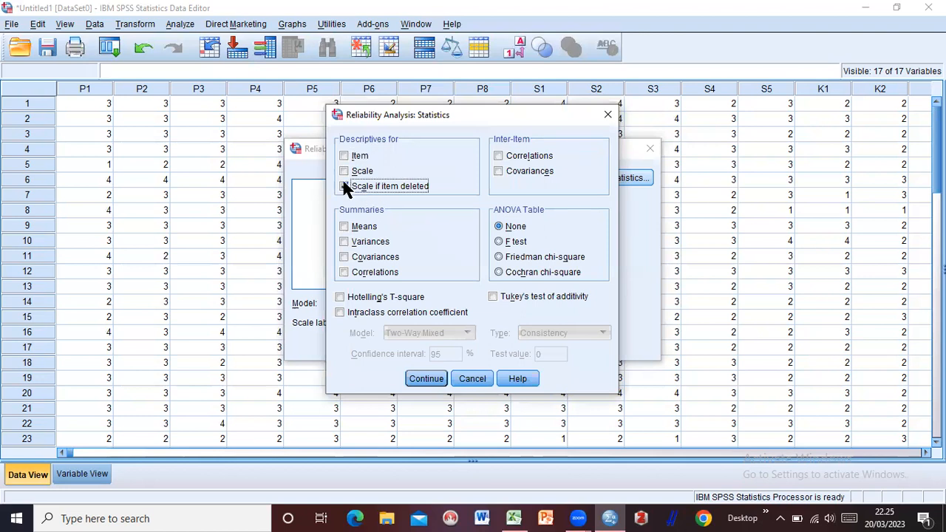
left_click(432, 382)
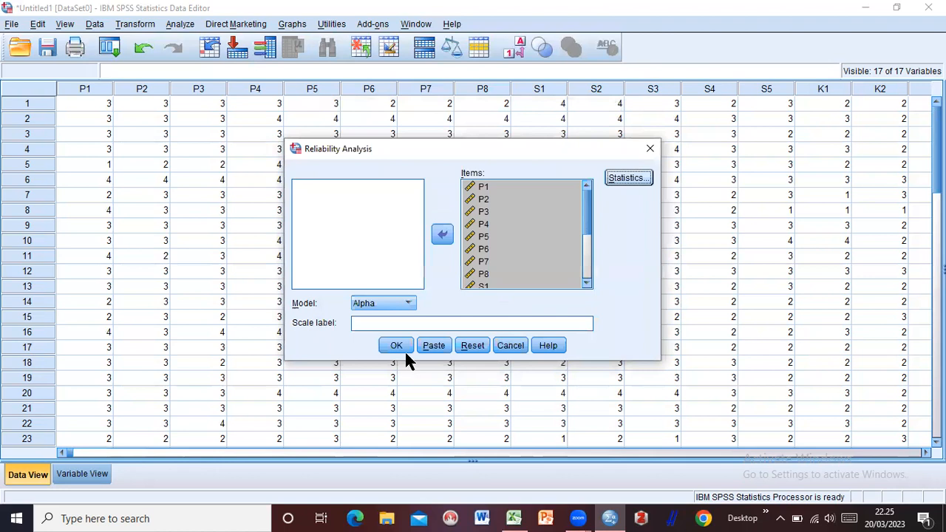
left_click(397, 345)
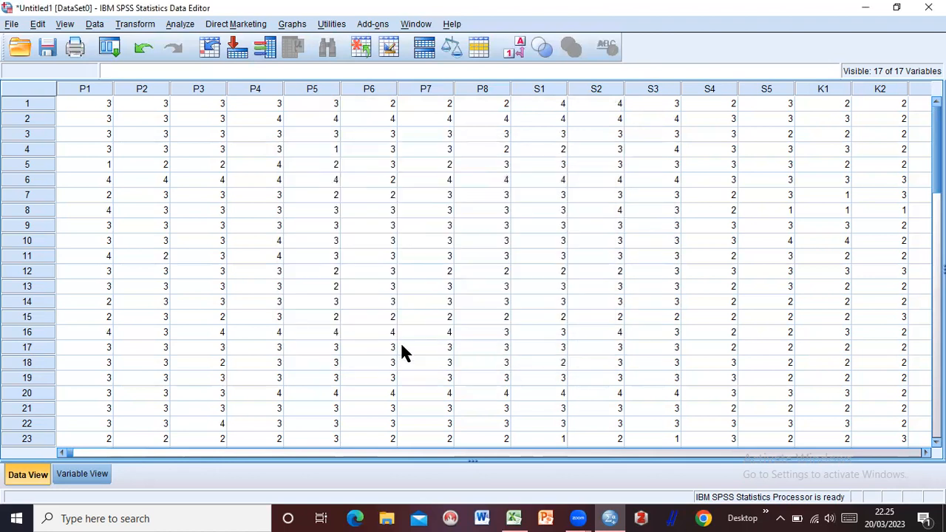